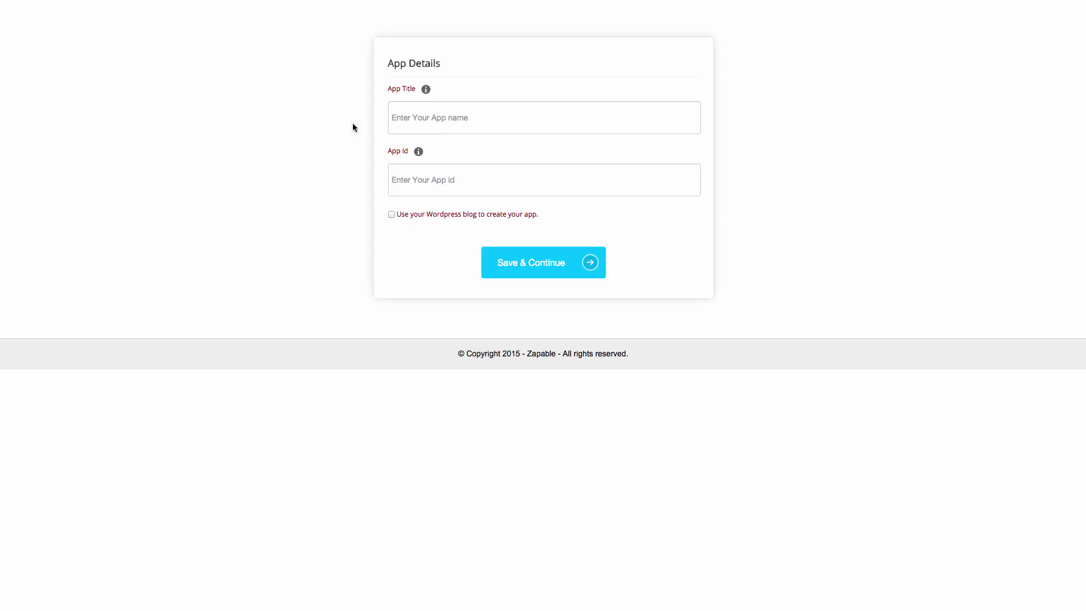
# Title the app 'Trend N Stylez' with id com.trendnstylez.app, built from the pasted WordPress blog URL
pyautogui.click(440, 128)
pyautogui.write('Trend N Stylez')
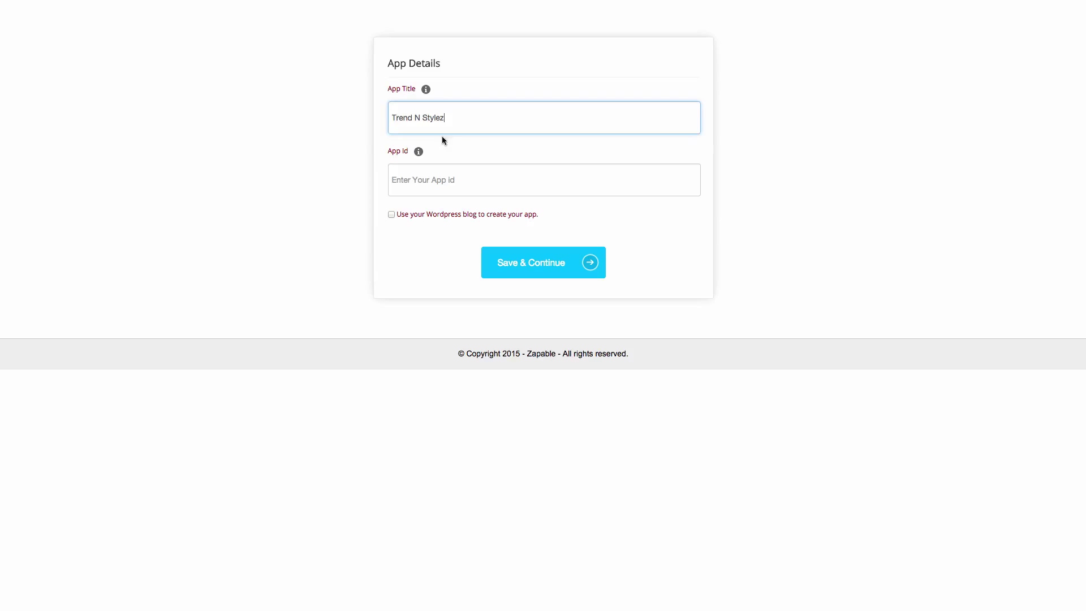
pyautogui.click(415, 180)
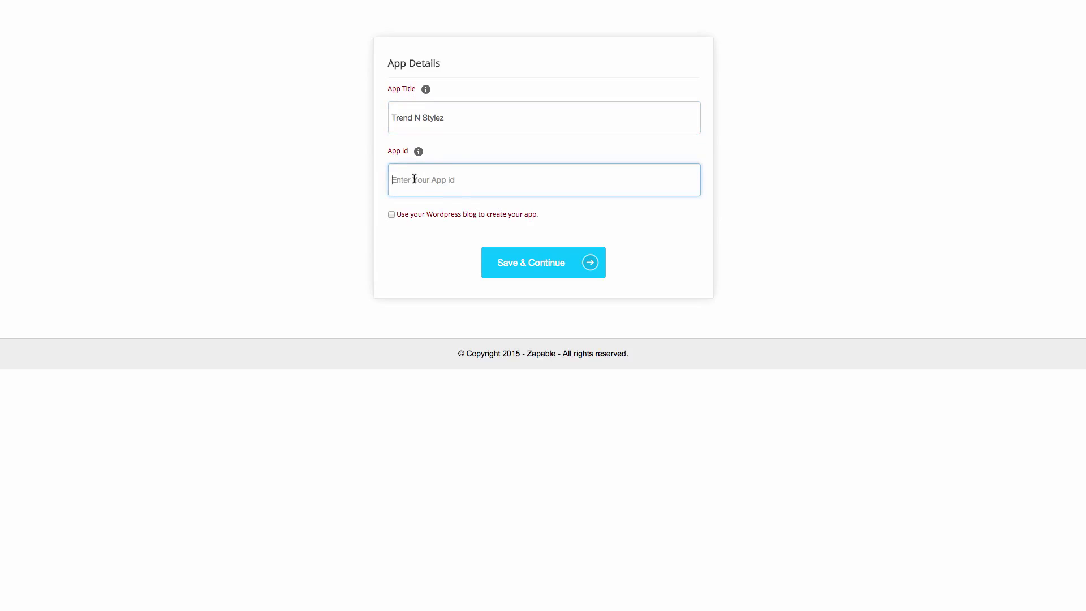
pyautogui.write('com.')
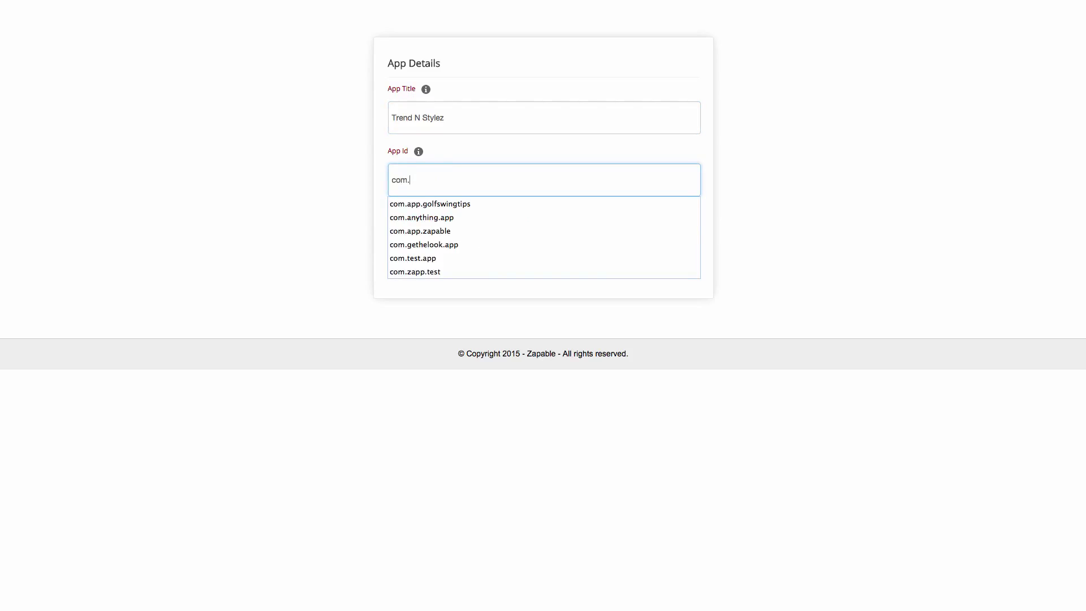
pyautogui.write('trendns')
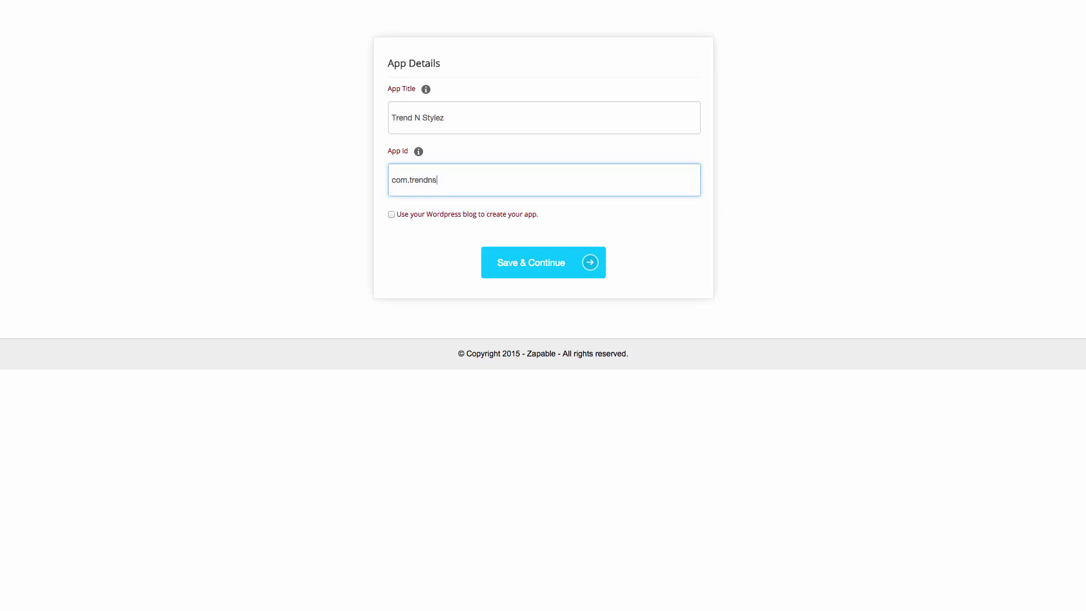
pyautogui.write('tylez.app')
pyautogui.click(392, 215)
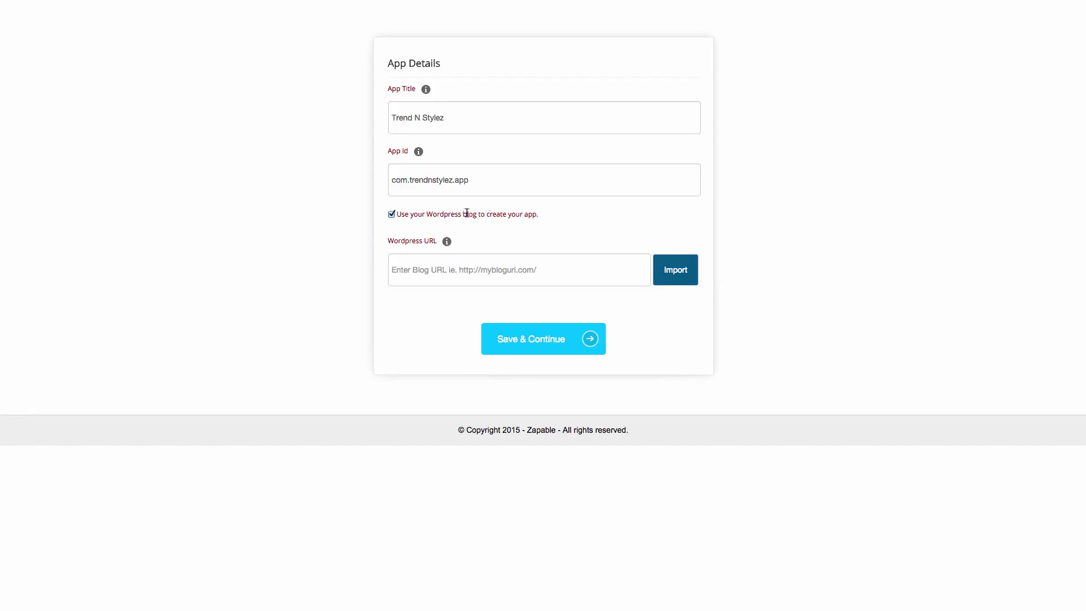
pyautogui.click(414, 271)
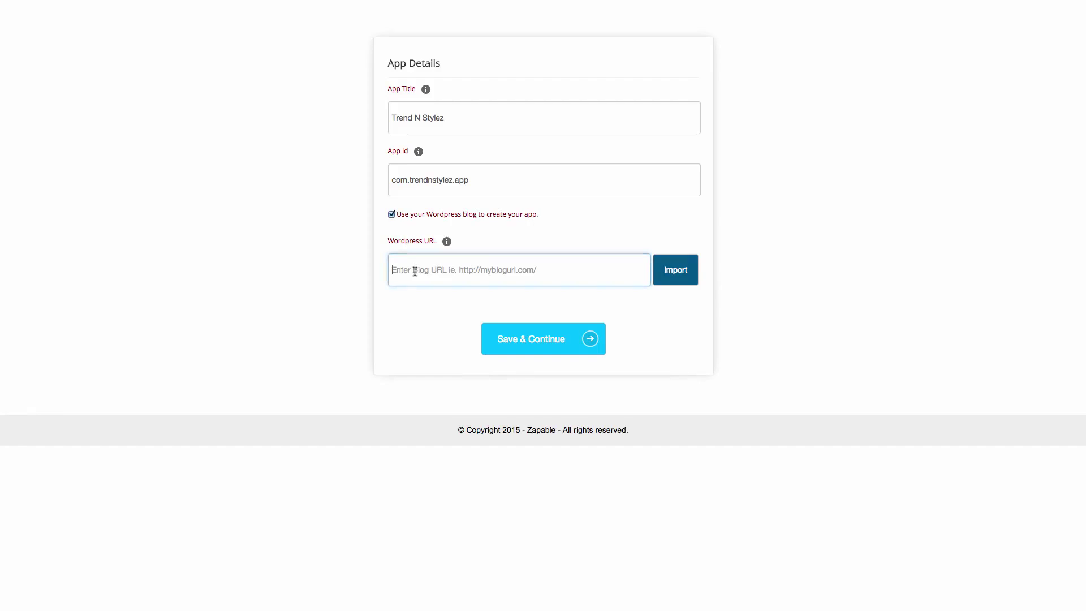
pyautogui.write('http://www.trendnstylez.com/')
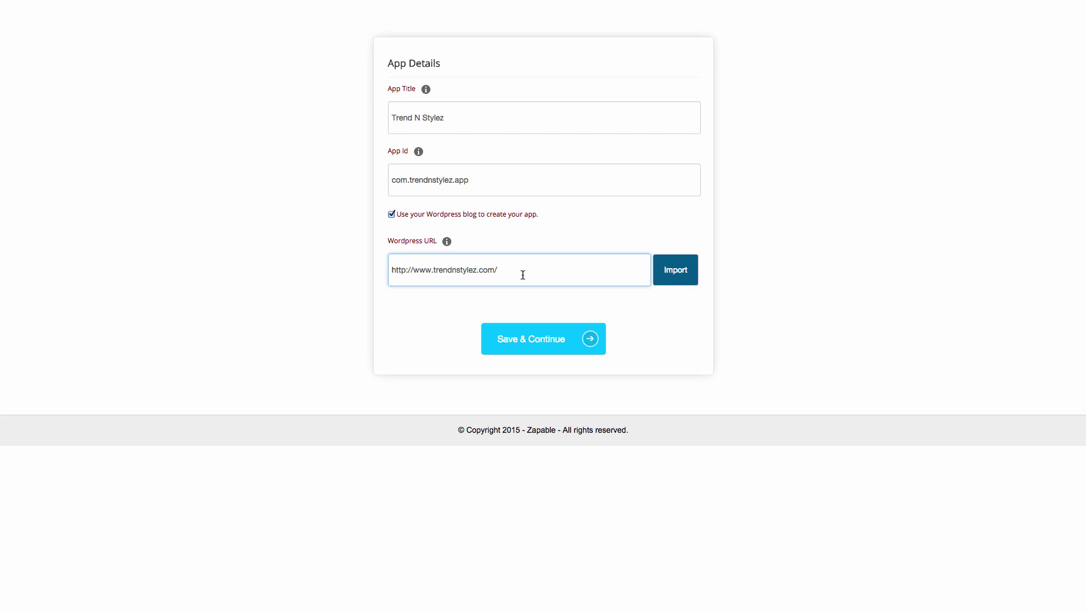
# Import the Get The Look, Fashion 2014, Beauty Tips and Make Up Tips blog categories and save
pyautogui.click(676, 270)
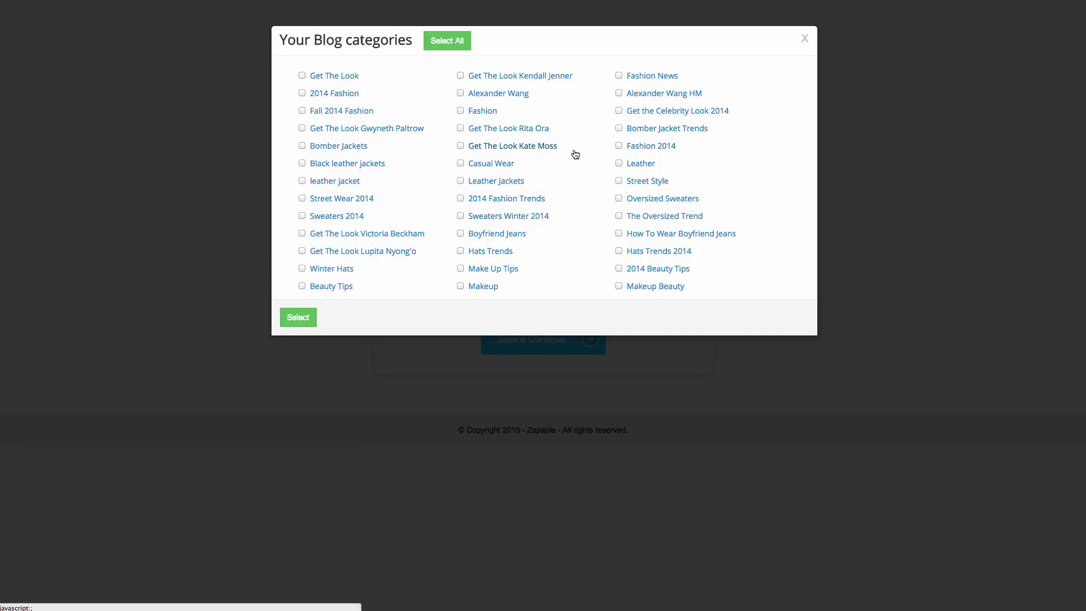
pyautogui.click(619, 148)
pyautogui.click(302, 286)
pyautogui.click(461, 270)
pyautogui.click(298, 318)
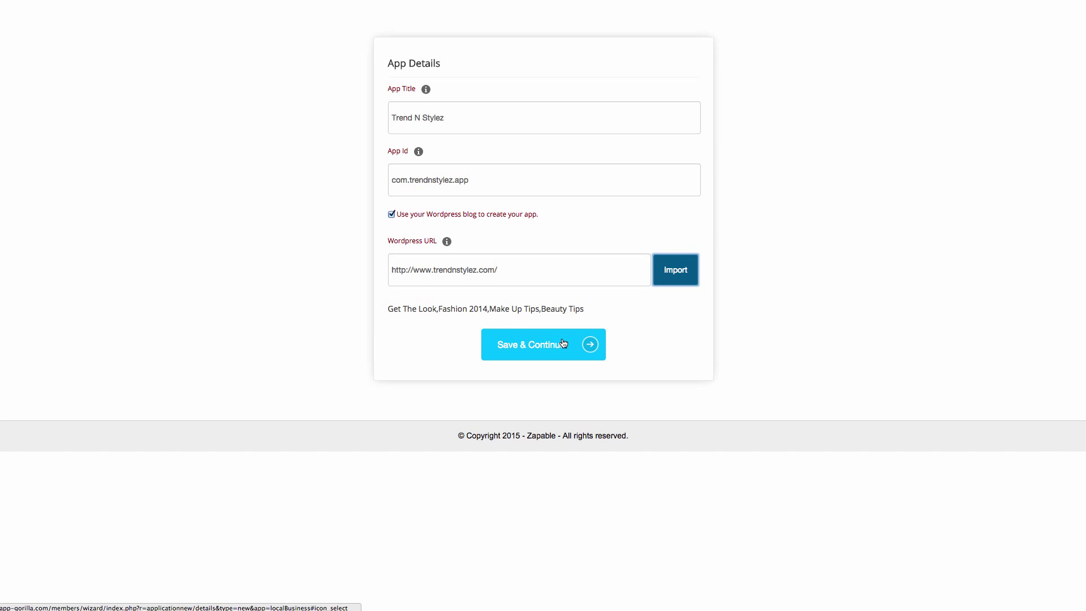
pyautogui.click(544, 351)
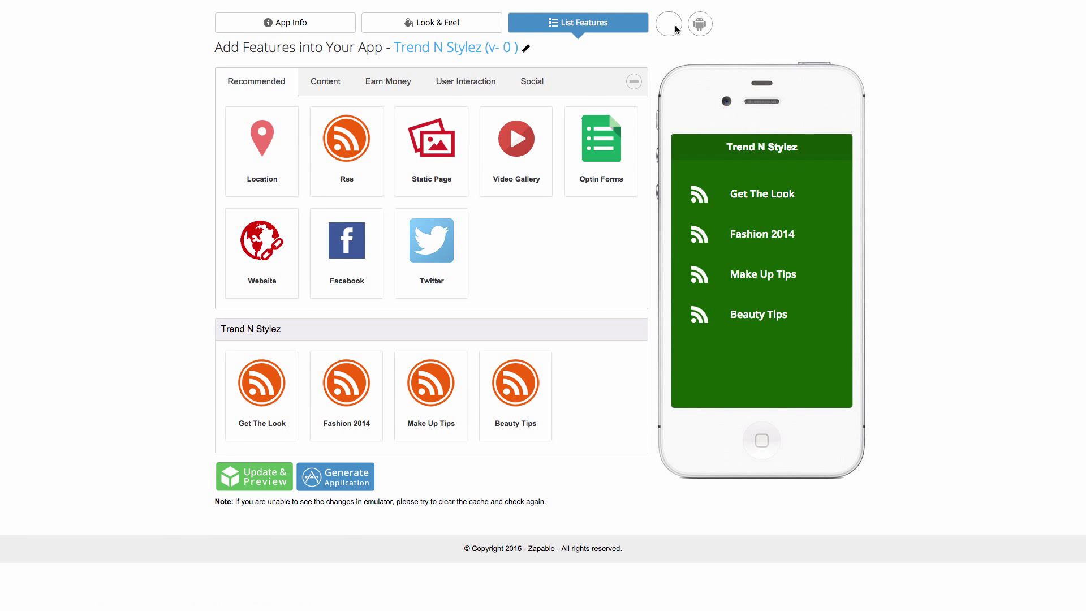
pyautogui.moveTo(668, 24)
pyautogui.click(745, 28)
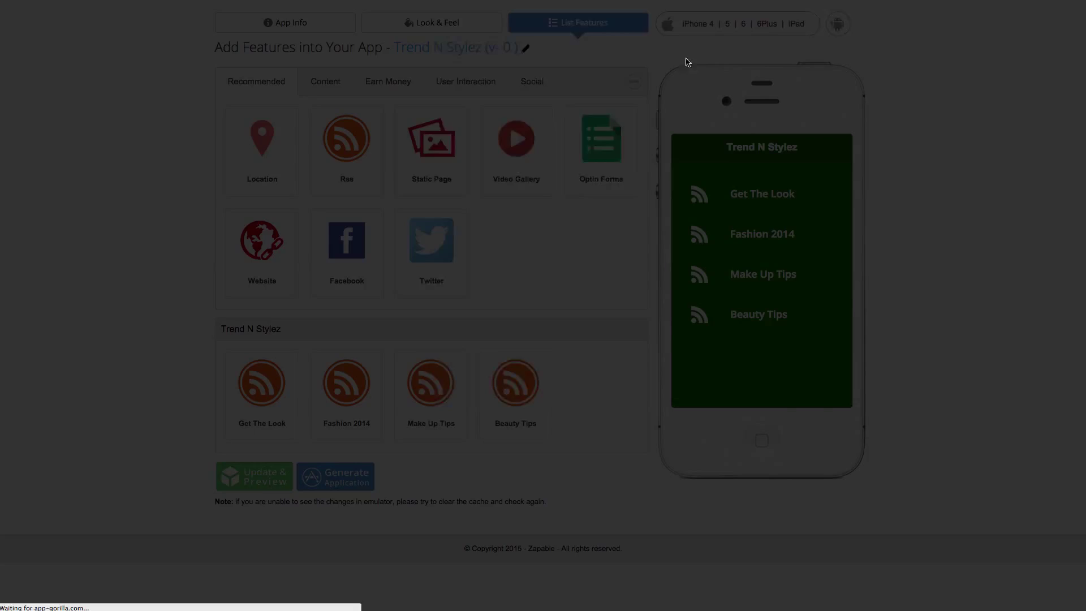
# View the Get The Look feed and its Rita Ora article in the phone preview, then close it
pyautogui.click(514, 98)
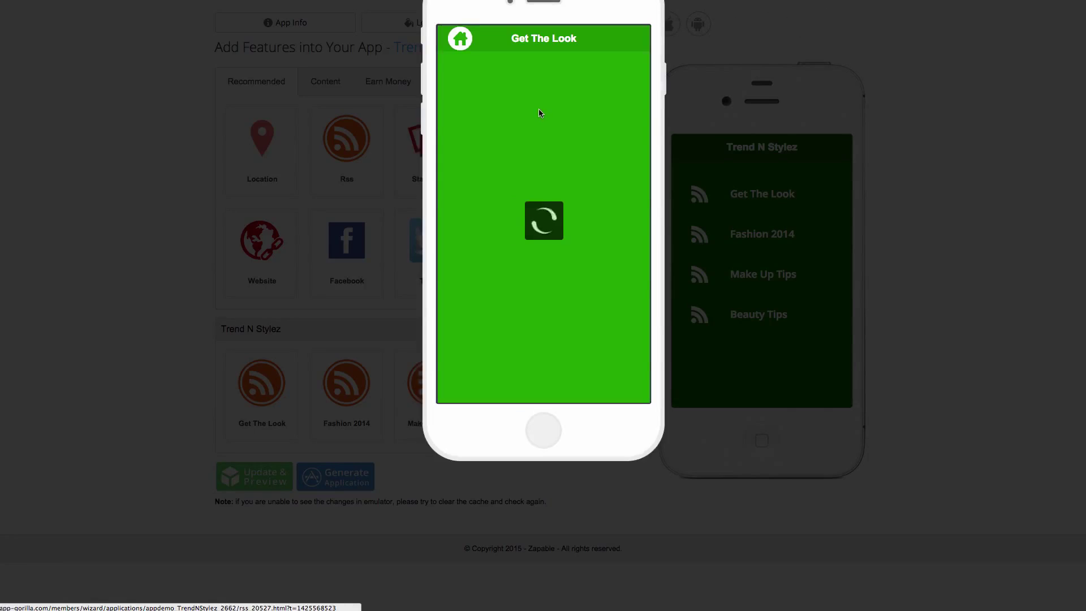
pyautogui.scroll(-3, 538, 114)
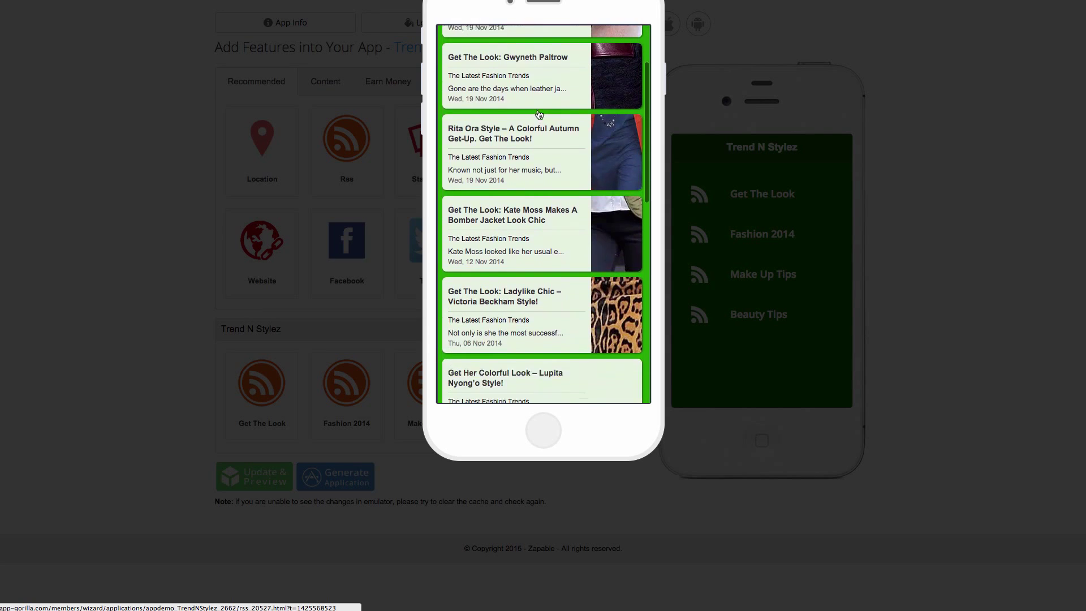
pyautogui.scroll(-2, 524, 68)
pyautogui.click(525, 68)
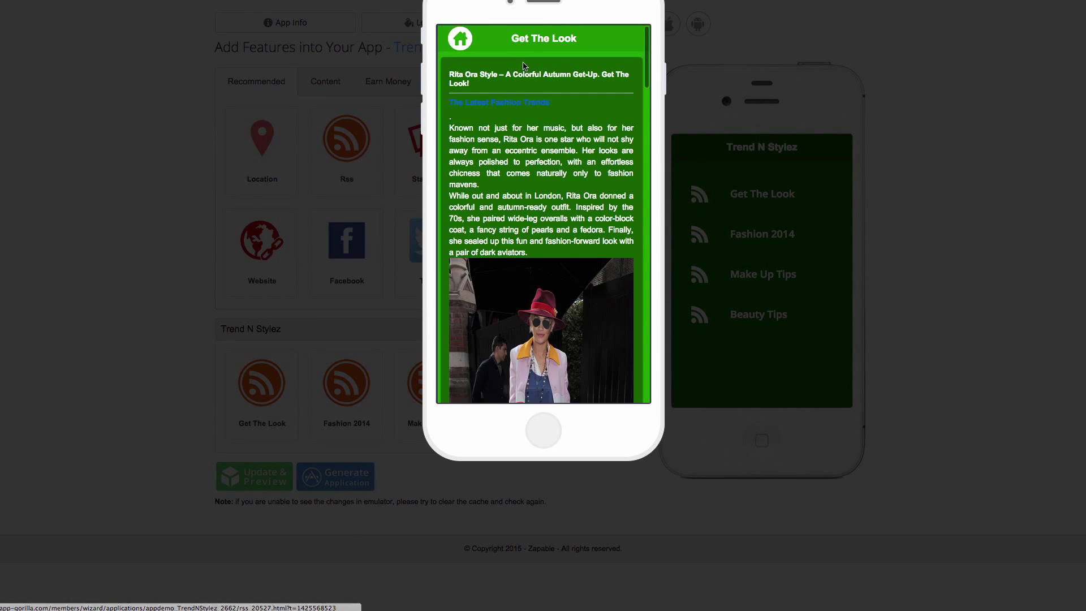
pyautogui.scroll(-3, 555, 151)
pyautogui.scroll(-2, 555, 151)
pyautogui.scroll(-5, 555, 151)
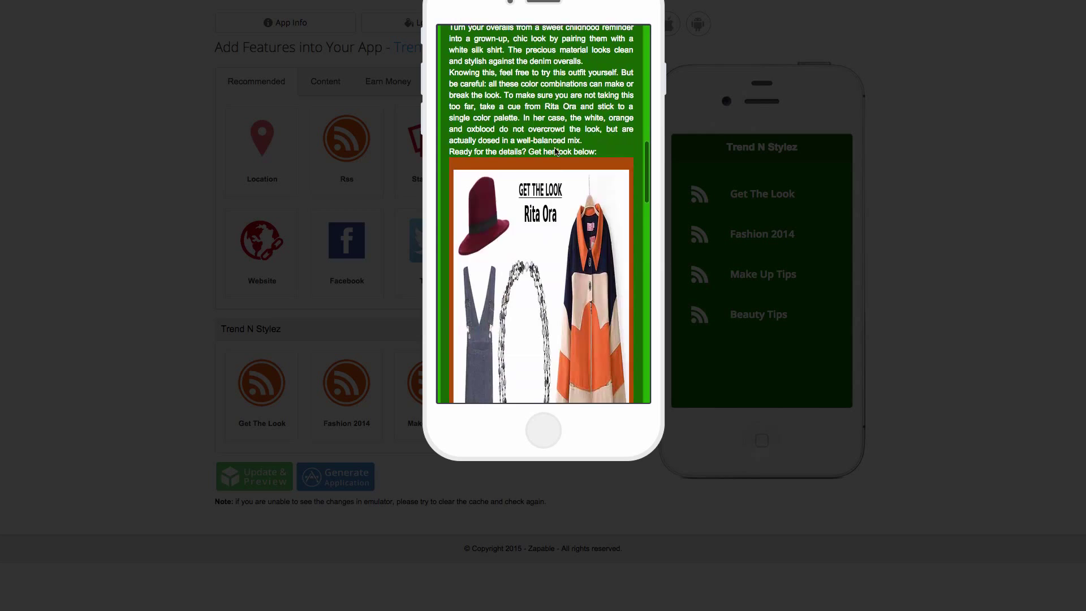
pyautogui.scroll(-4, 554, 152)
pyautogui.scroll(-4, 555, 152)
pyautogui.scroll(-4, 555, 151)
pyautogui.scroll(-3, 556, 151)
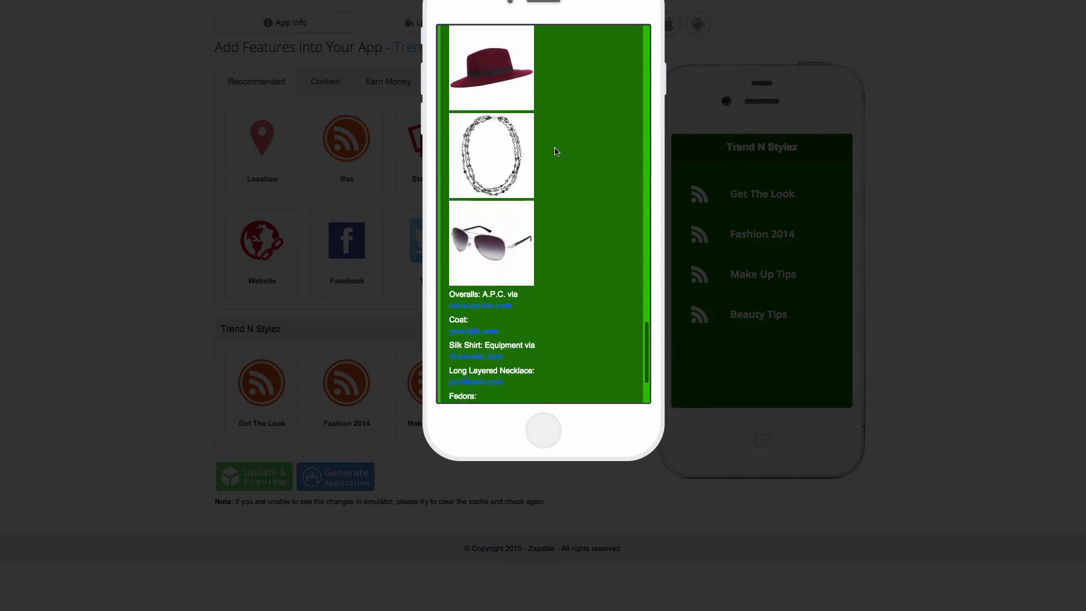
pyautogui.scroll(-2, 555, 151)
pyautogui.scroll(10, 558, 210)
pyautogui.scroll(5, 557, 210)
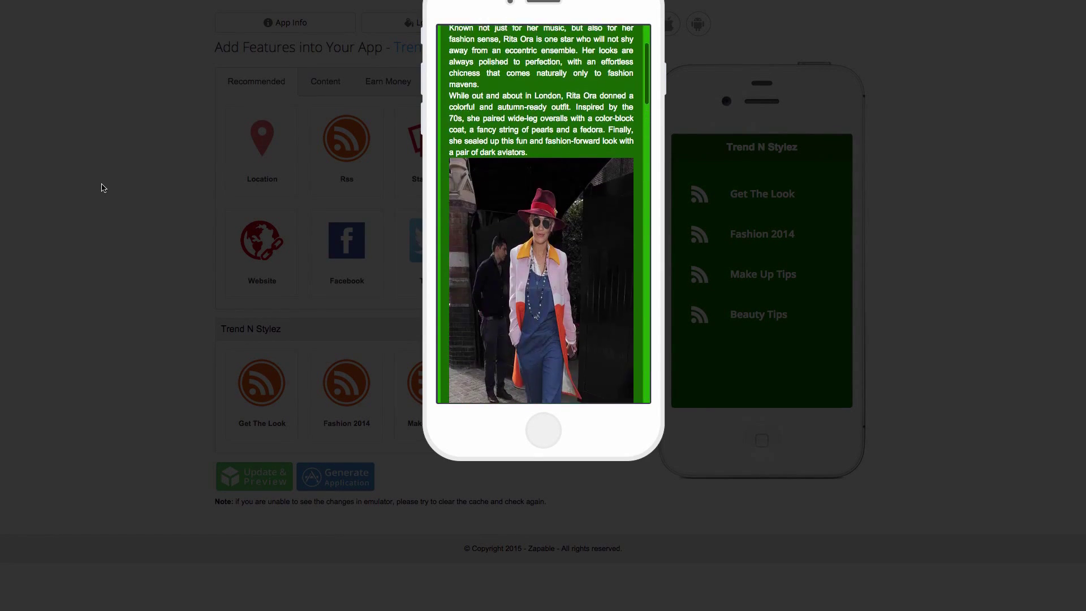
pyautogui.click(121, 187)
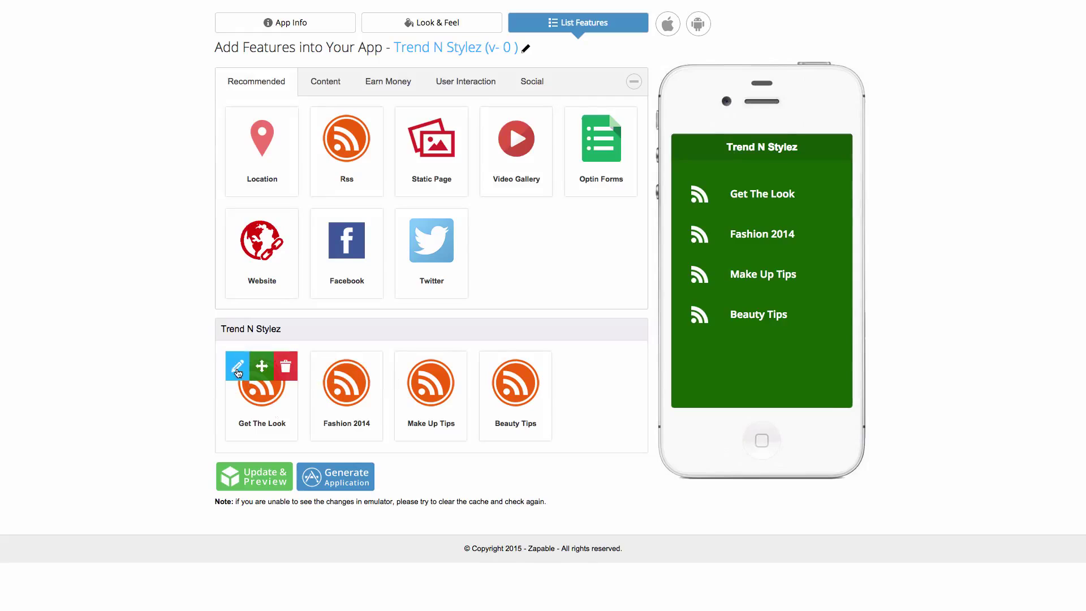
# Set the first My Icons portrait image as the Get The Look feed's icon and save
pyautogui.click(237, 367)
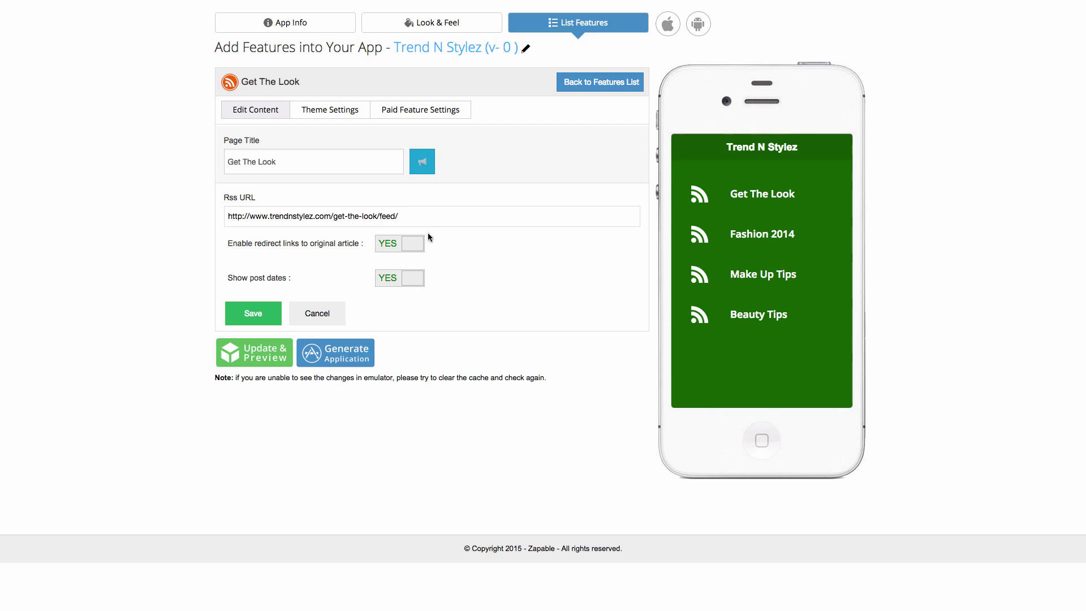
pyautogui.click(422, 164)
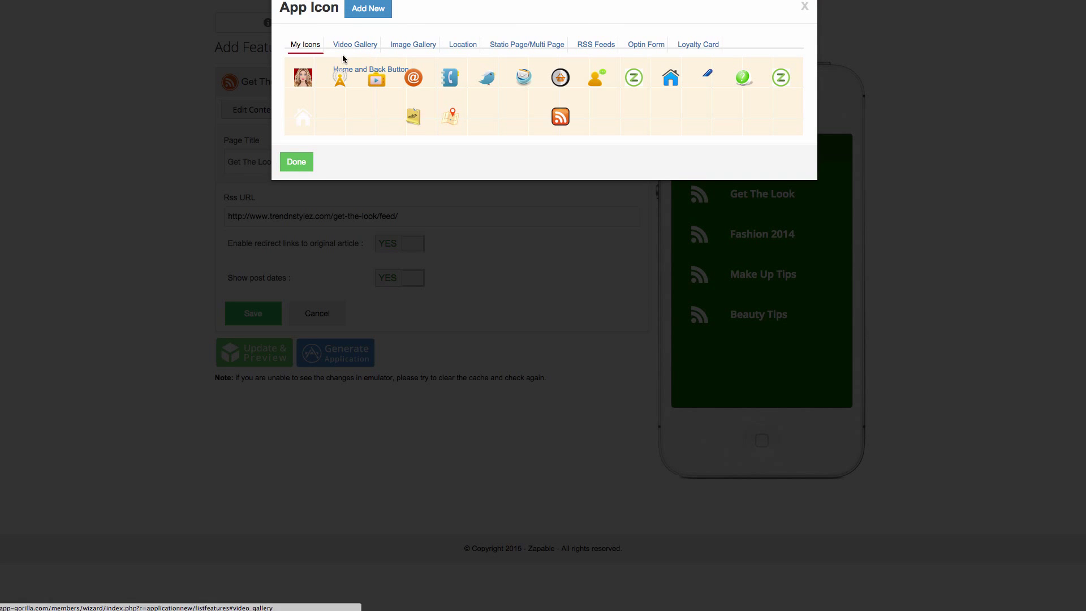
pyautogui.click(299, 75)
pyautogui.click(298, 166)
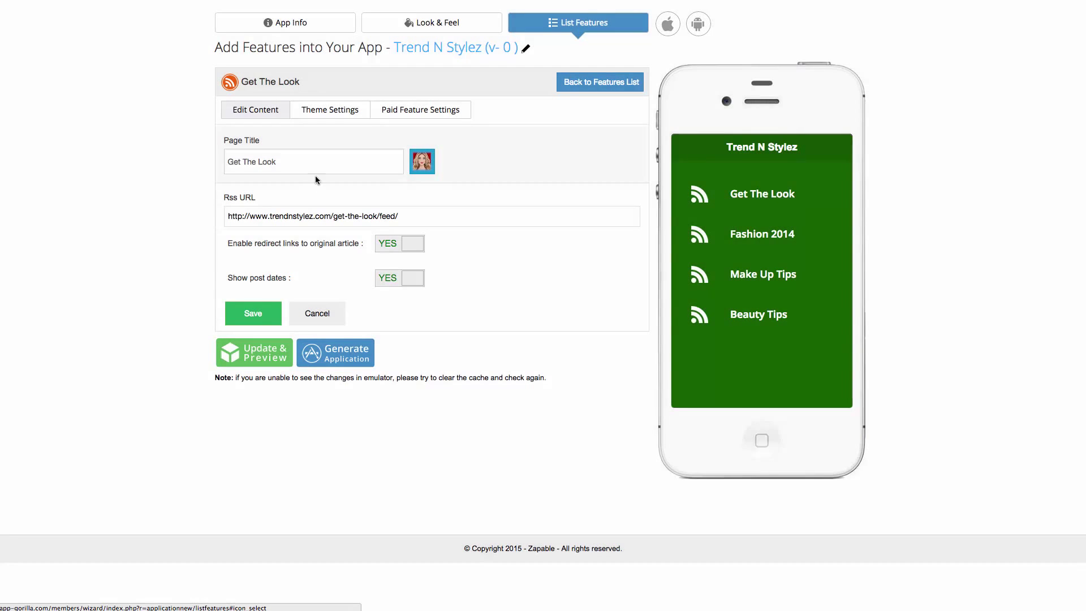
pyautogui.click(253, 314)
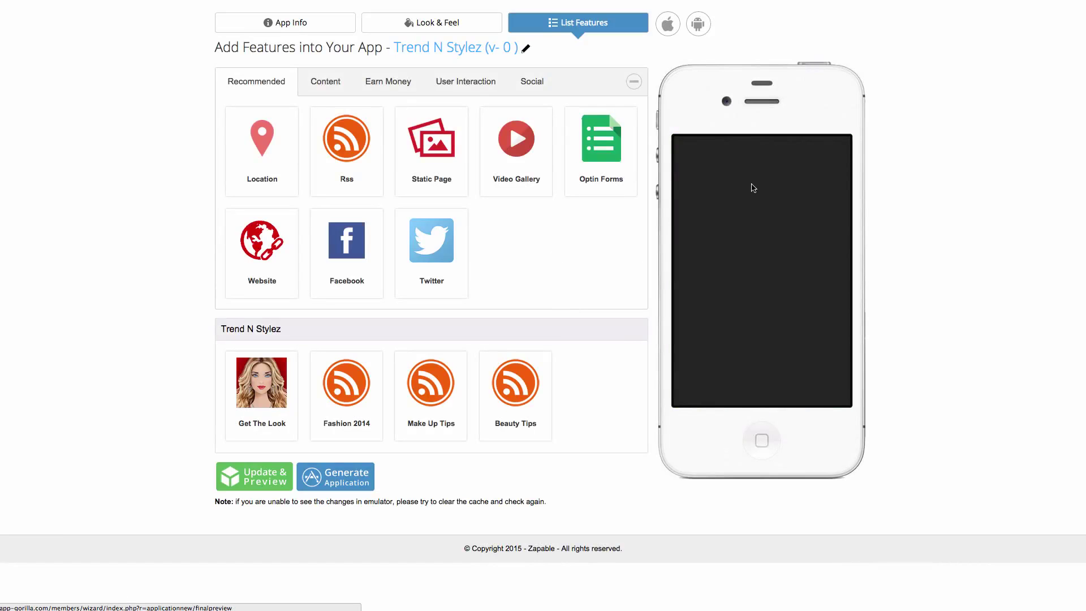
pyautogui.moveTo(667, 25)
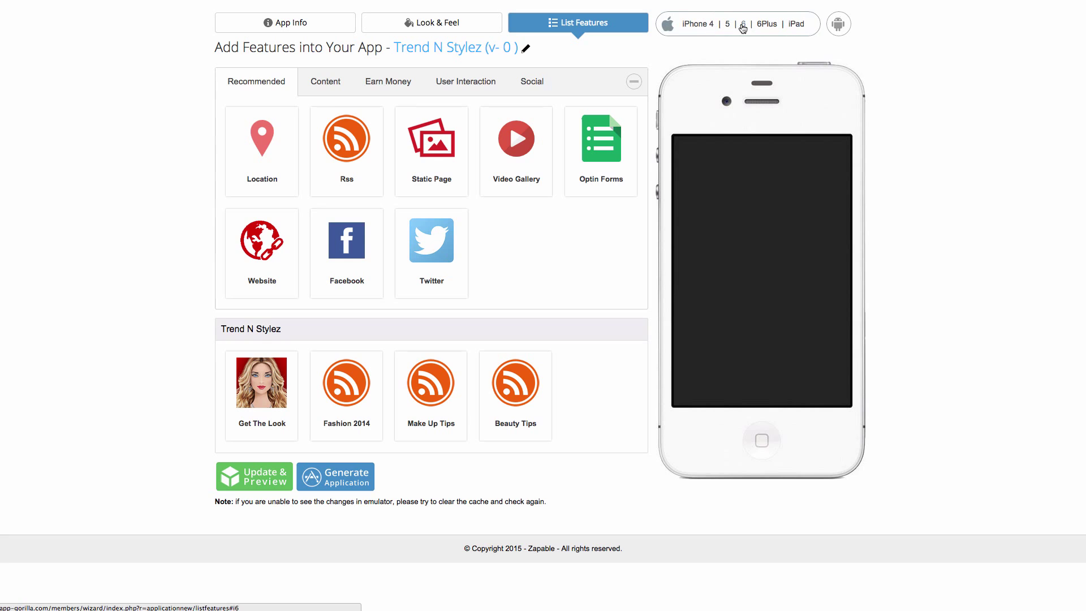
# Check the app menu in an iPhone 6 preview, then close the preview
pyautogui.click(742, 25)
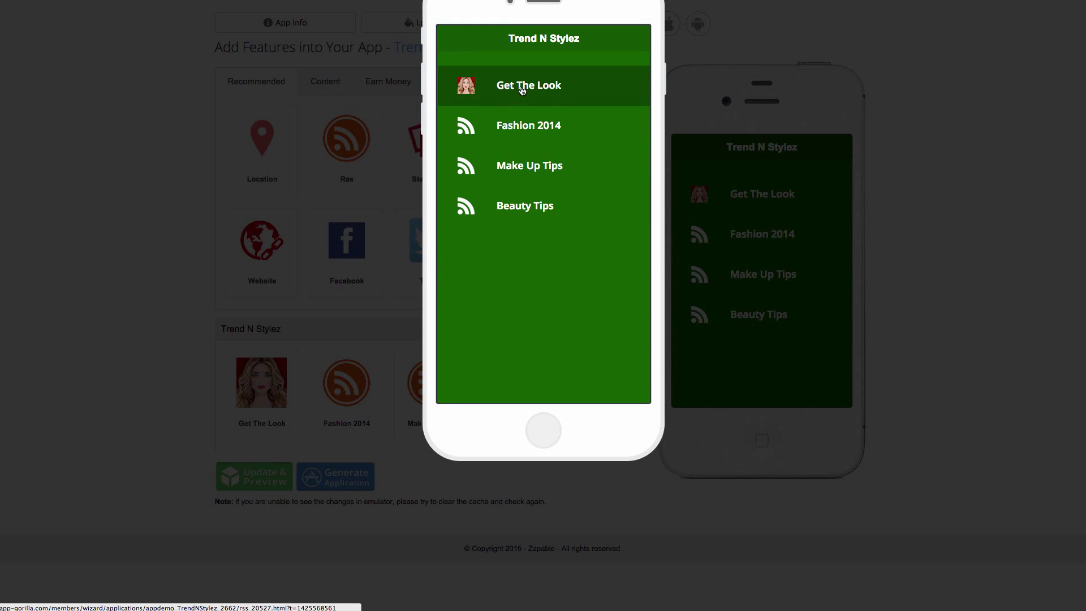
pyautogui.click(162, 144)
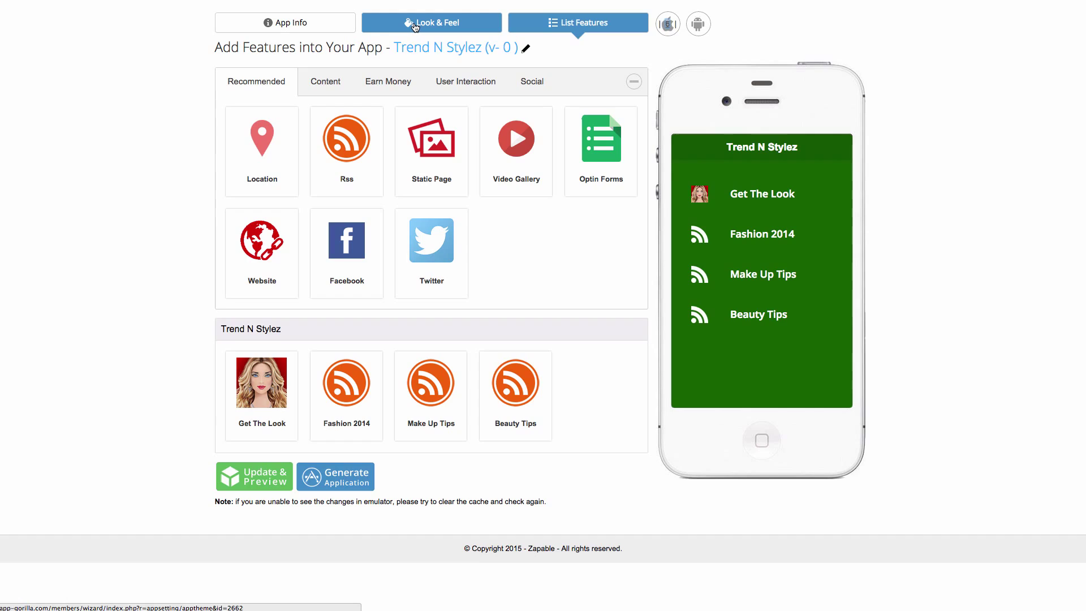
# In Look & Feel, browse the layout carousel and apply the light-green icon grid layout
pyautogui.click(414, 26)
pyautogui.scroll(-1, 445, 139)
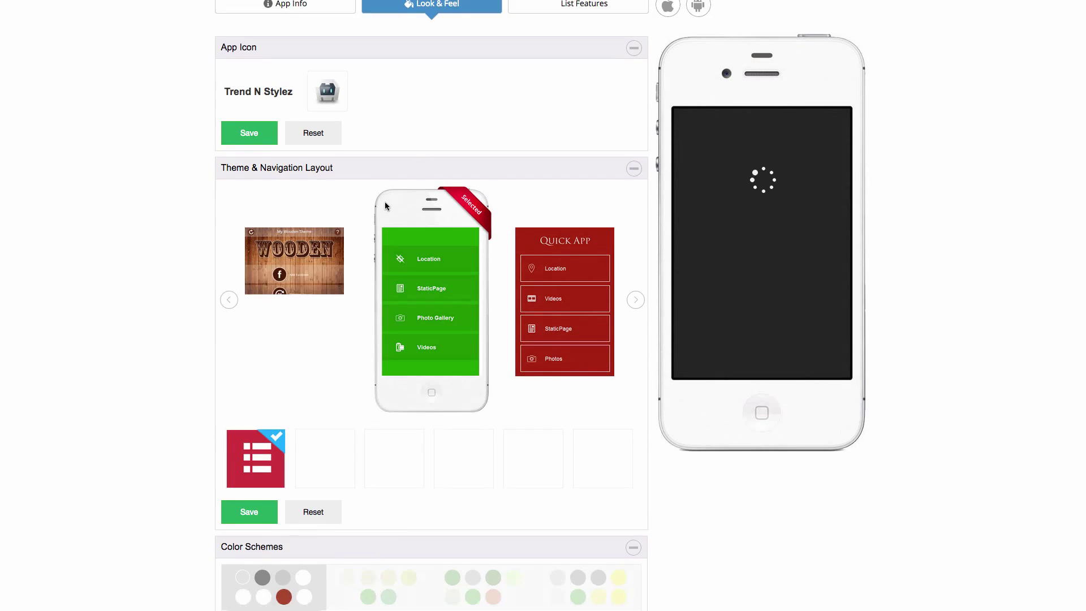
pyautogui.scroll(-2, 461, 182)
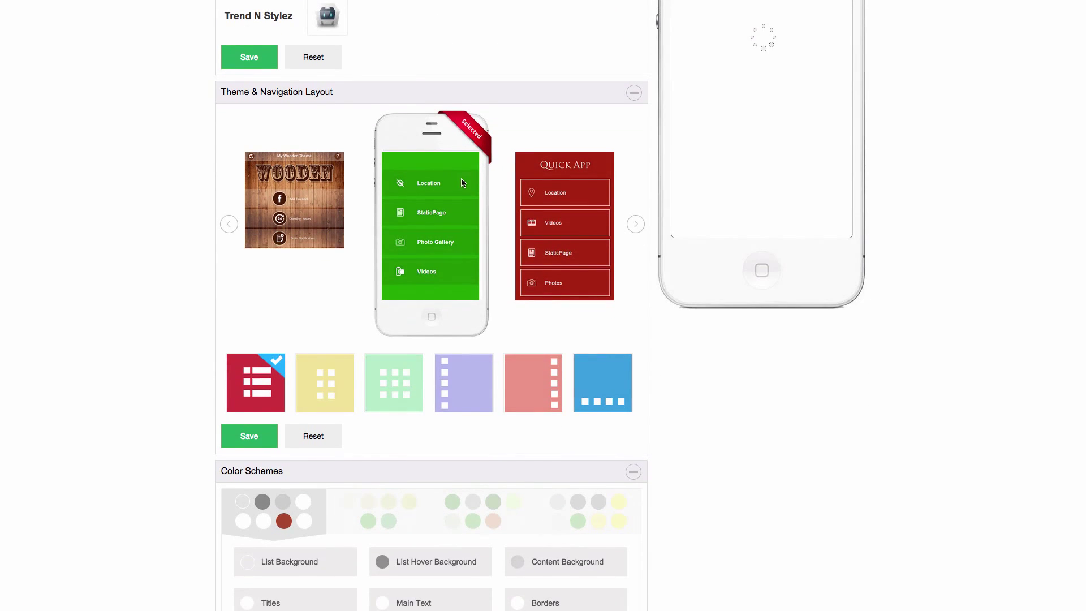
pyautogui.click(636, 227)
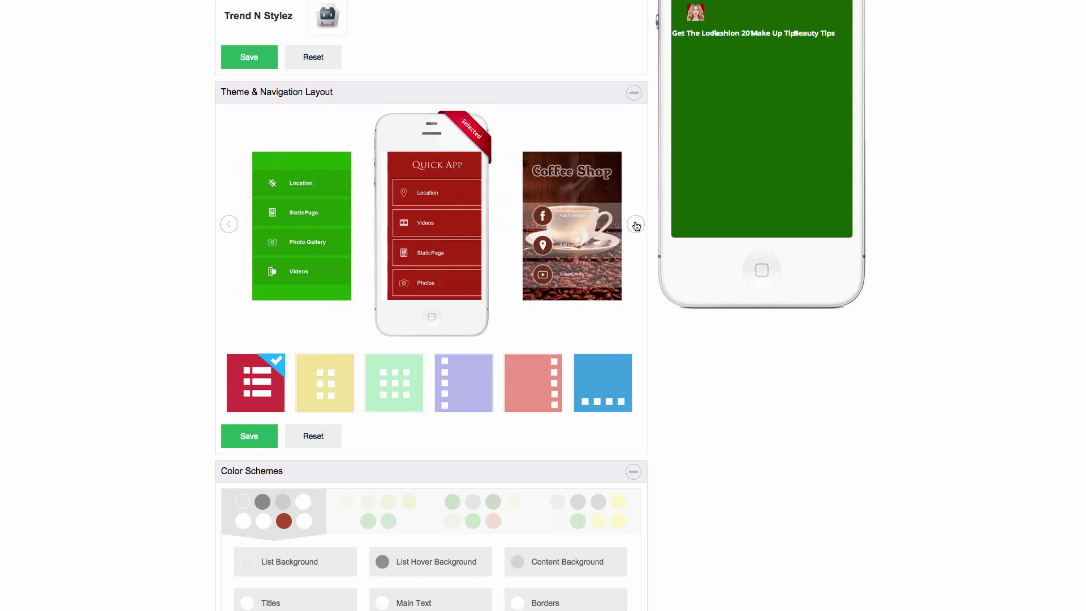
pyautogui.click(636, 226)
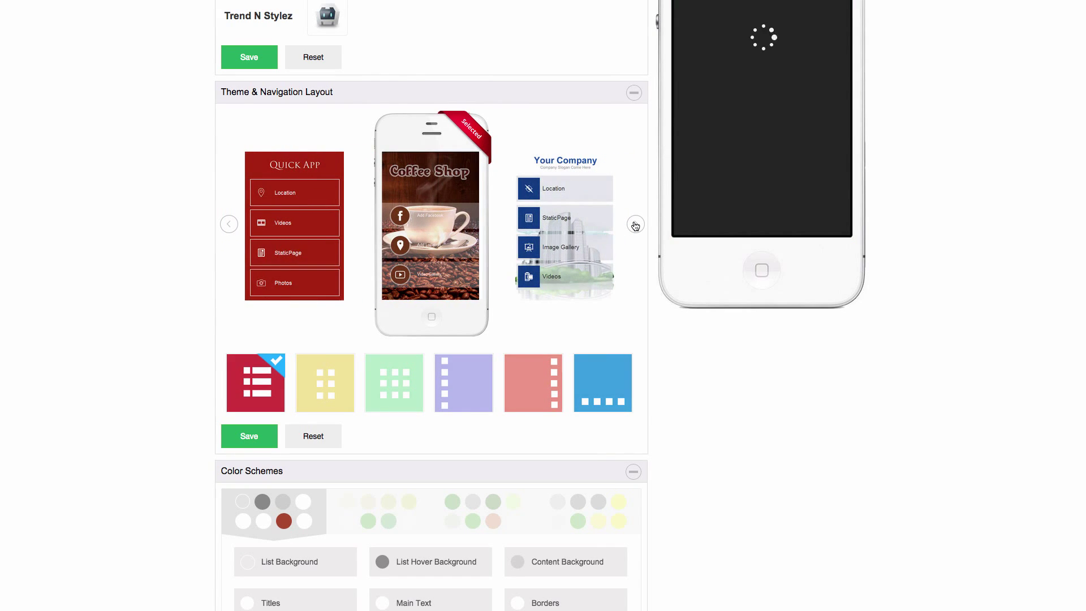
pyautogui.click(636, 225)
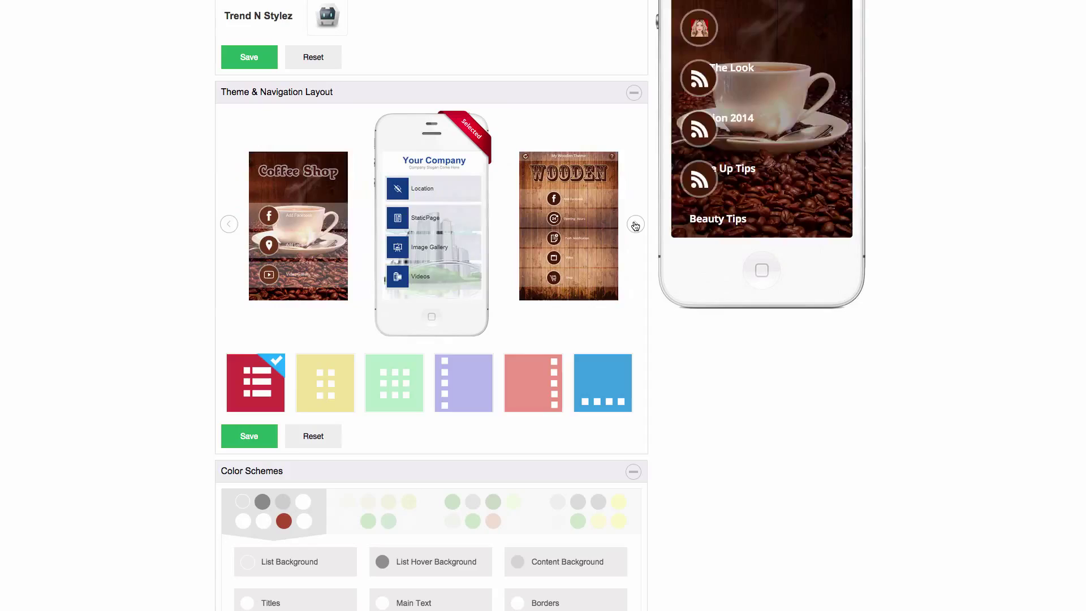
pyautogui.click(635, 225)
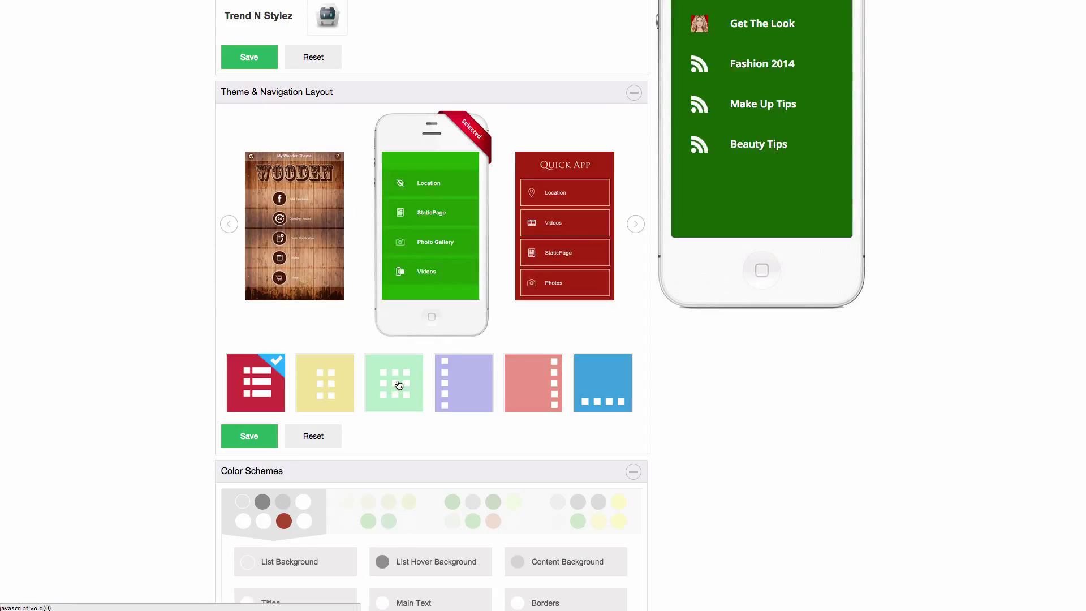
pyautogui.click(397, 384)
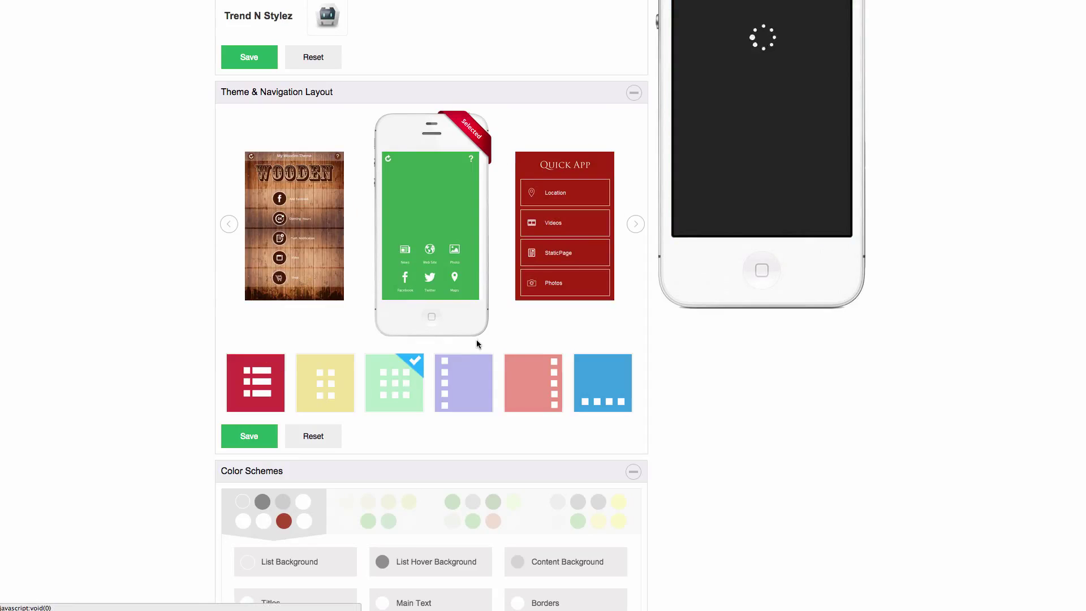
pyautogui.scroll(-3, 369, 526)
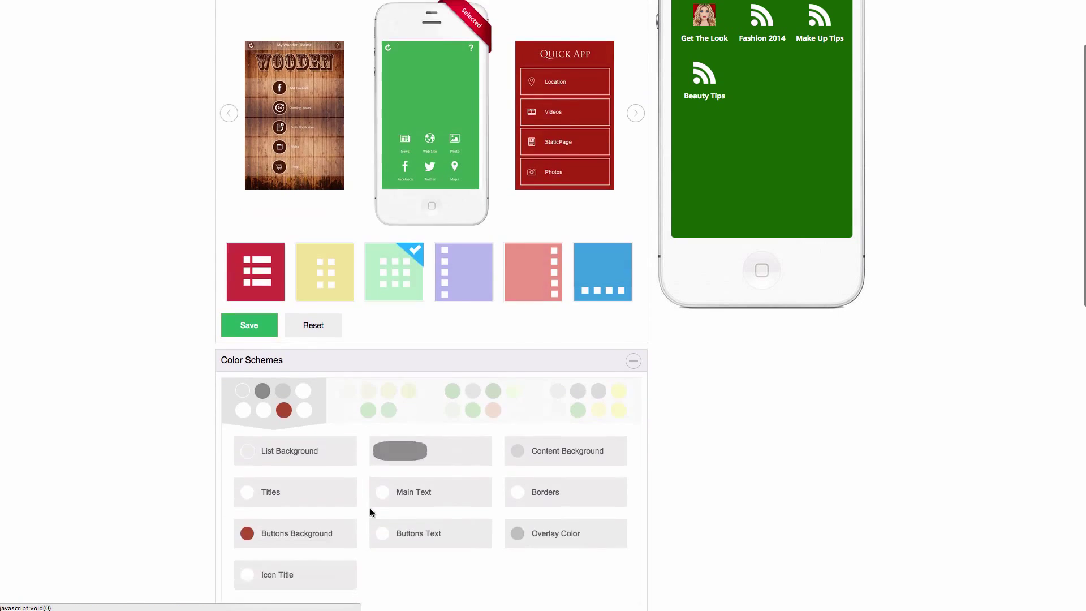
pyautogui.scroll(-2, 415, 478)
pyautogui.scroll(-4, 415, 480)
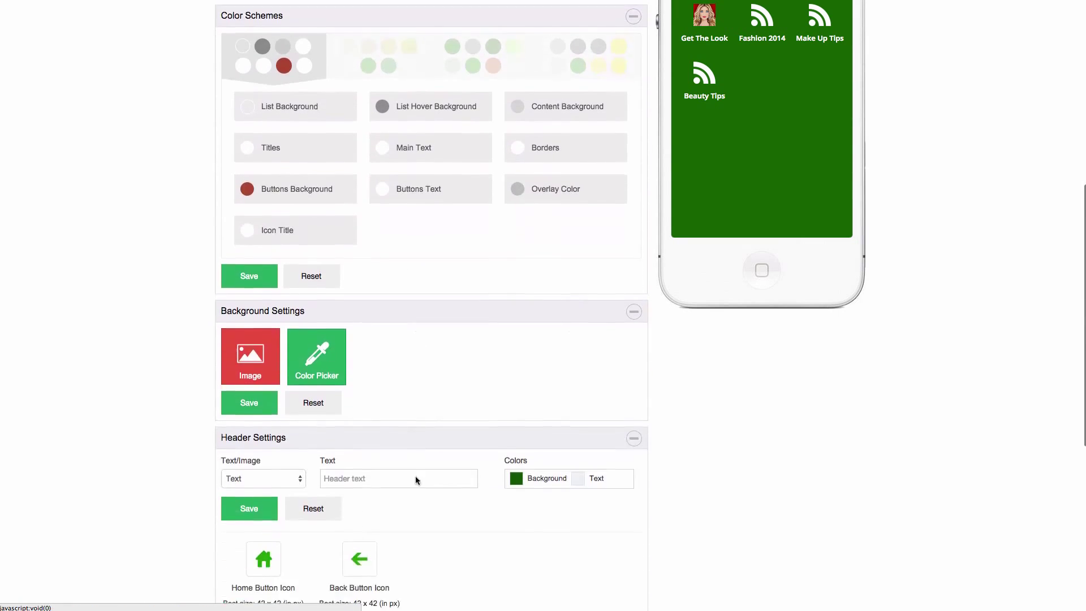
pyautogui.scroll(-1, 415, 476)
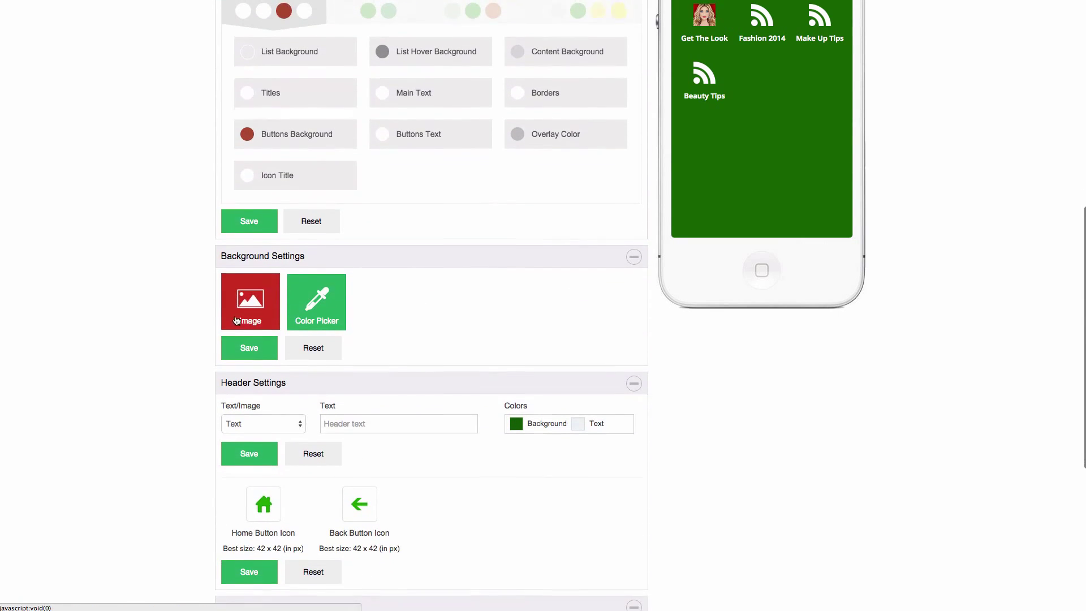
# Choose the Brown-Paper default image as the portrait background
pyautogui.click(269, 316)
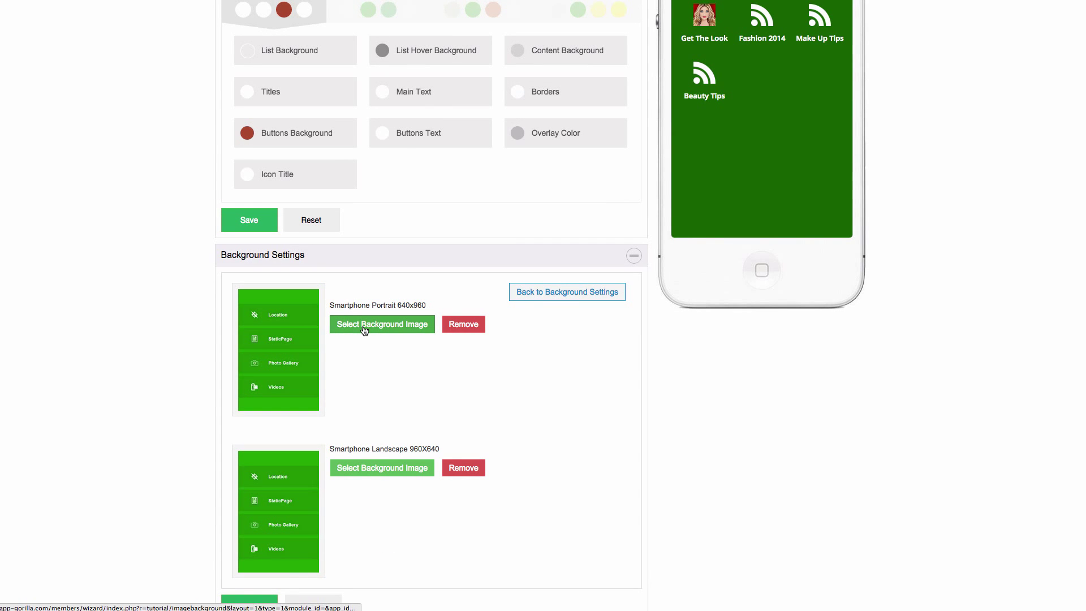
pyautogui.click(365, 328)
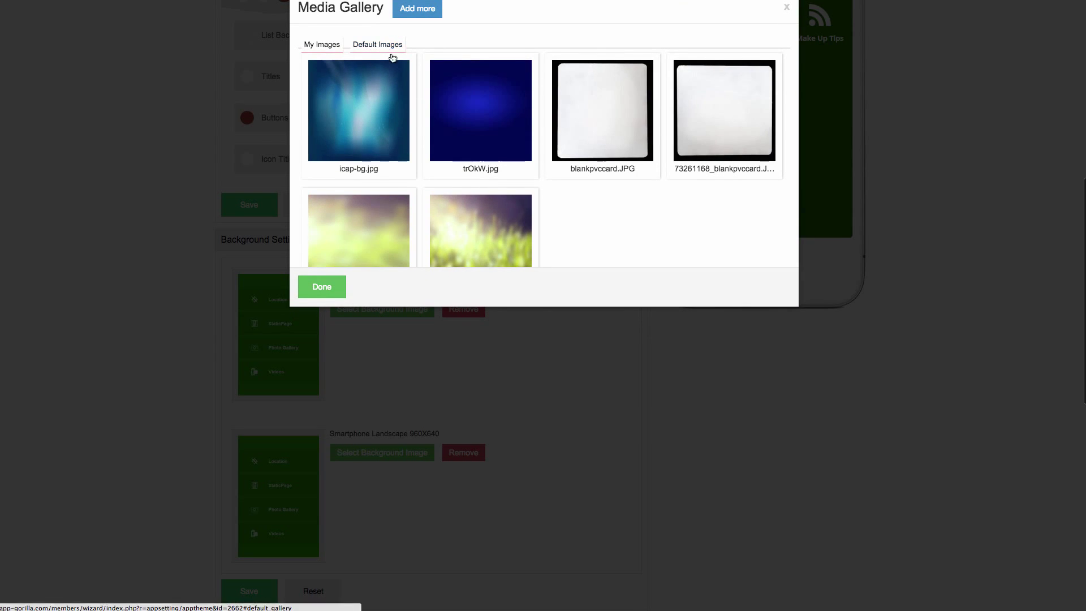
pyautogui.click(357, 50)
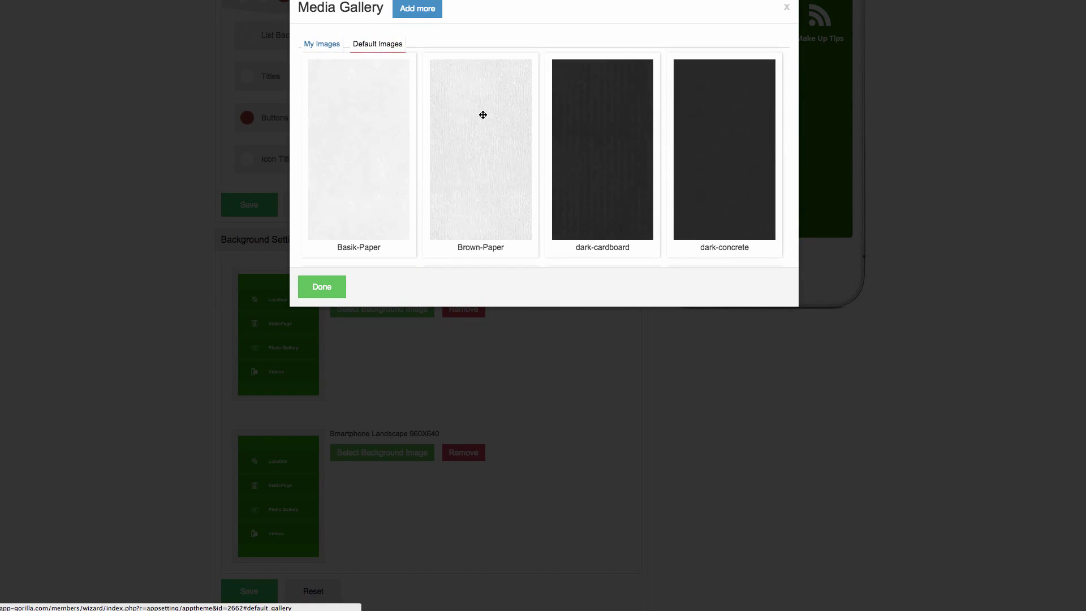
pyautogui.scroll(-3, 483, 114)
pyautogui.scroll(4, 483, 115)
pyautogui.click(490, 112)
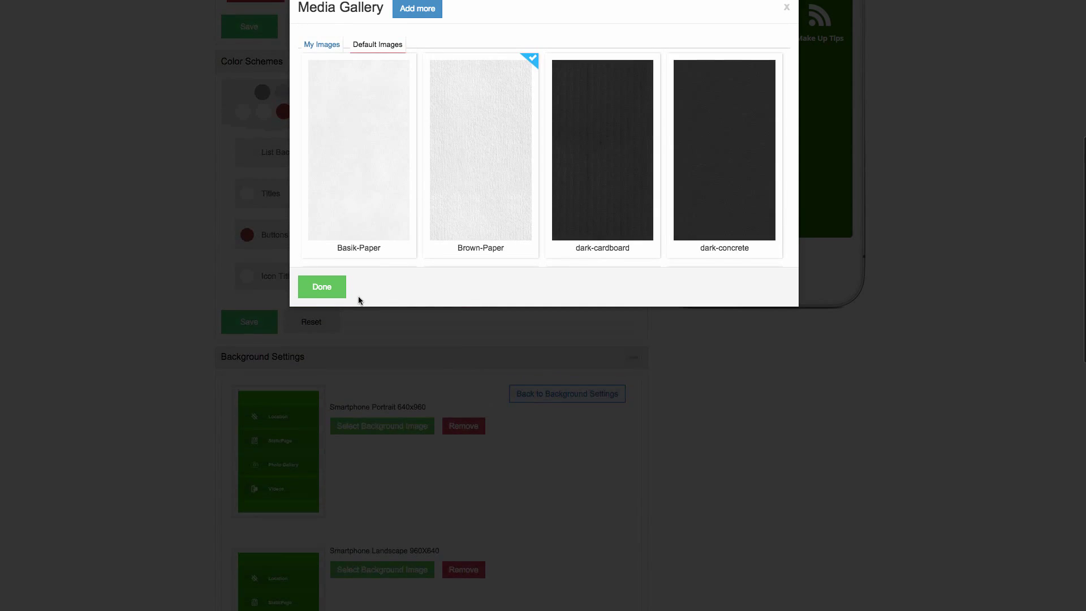
pyautogui.click(329, 285)
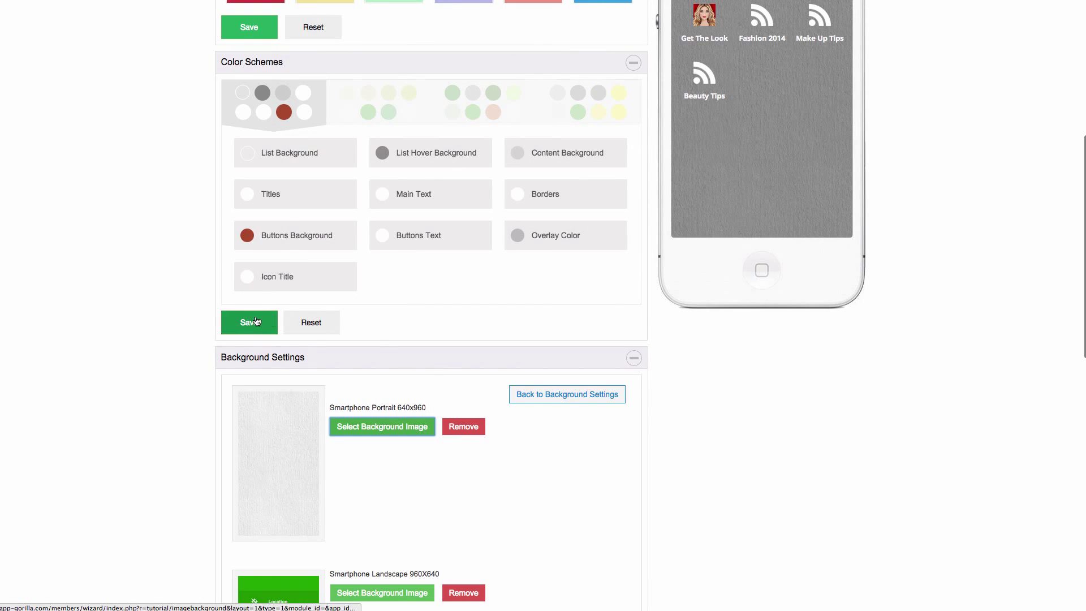
pyautogui.scroll(-5, 391, 356)
# Save the background, then view Get The Look's Gwyneth Paltrow article in the preview
pyautogui.click(249, 436)
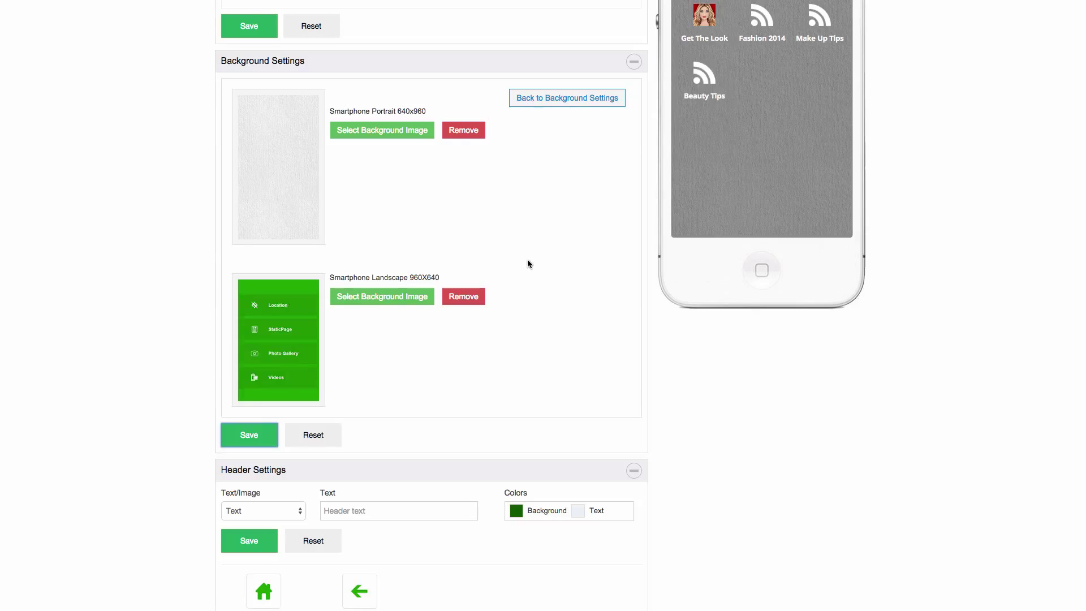
pyautogui.click(706, 25)
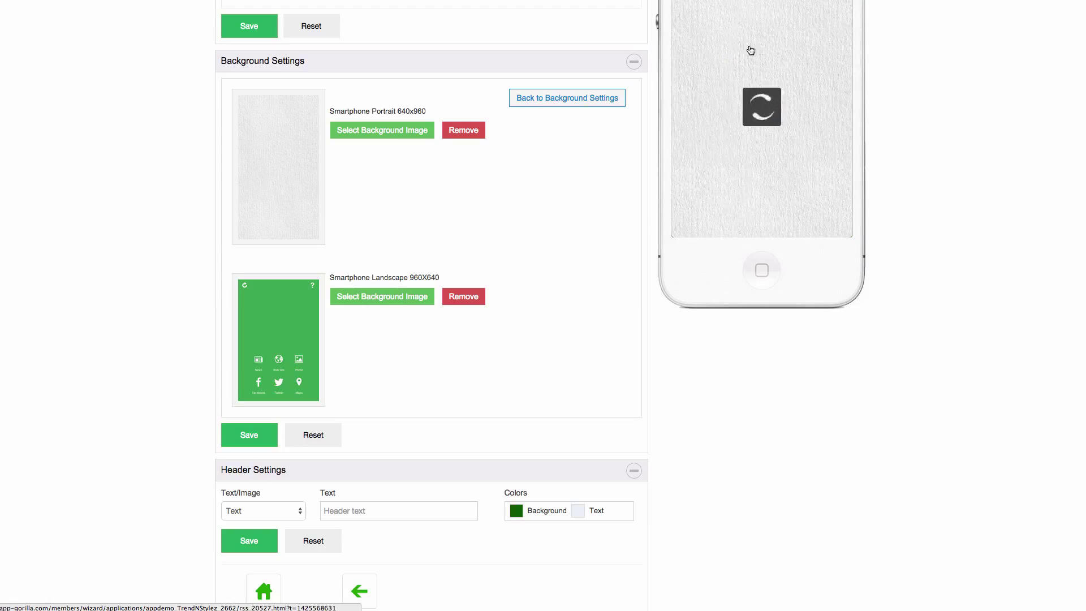
pyautogui.click(728, 102)
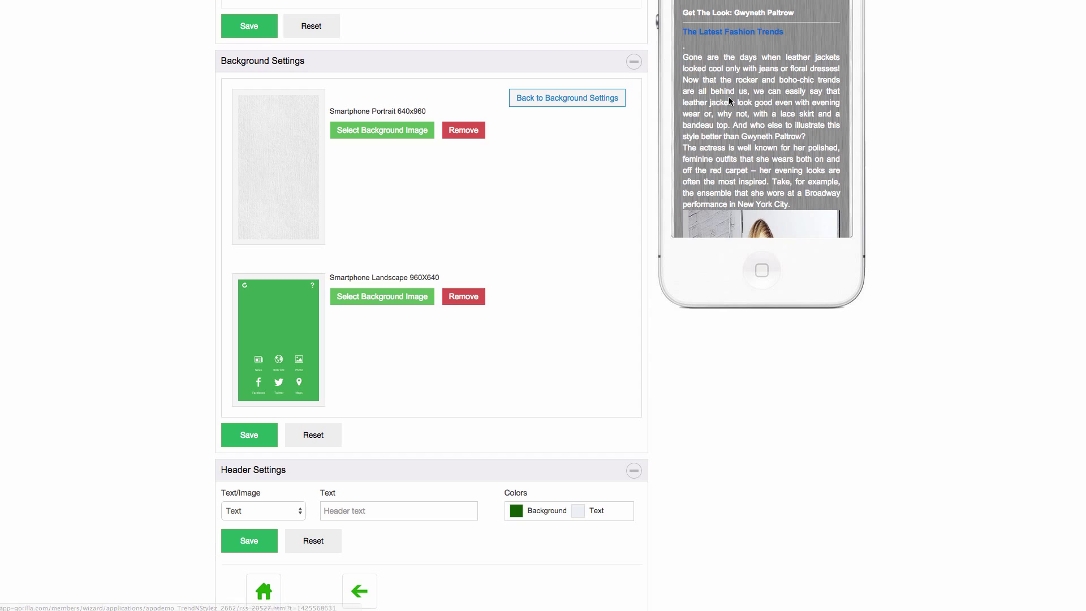
pyautogui.scroll(-5, 779, 82)
pyautogui.scroll(-5, 781, 84)
pyautogui.scroll(-5, 781, 84)
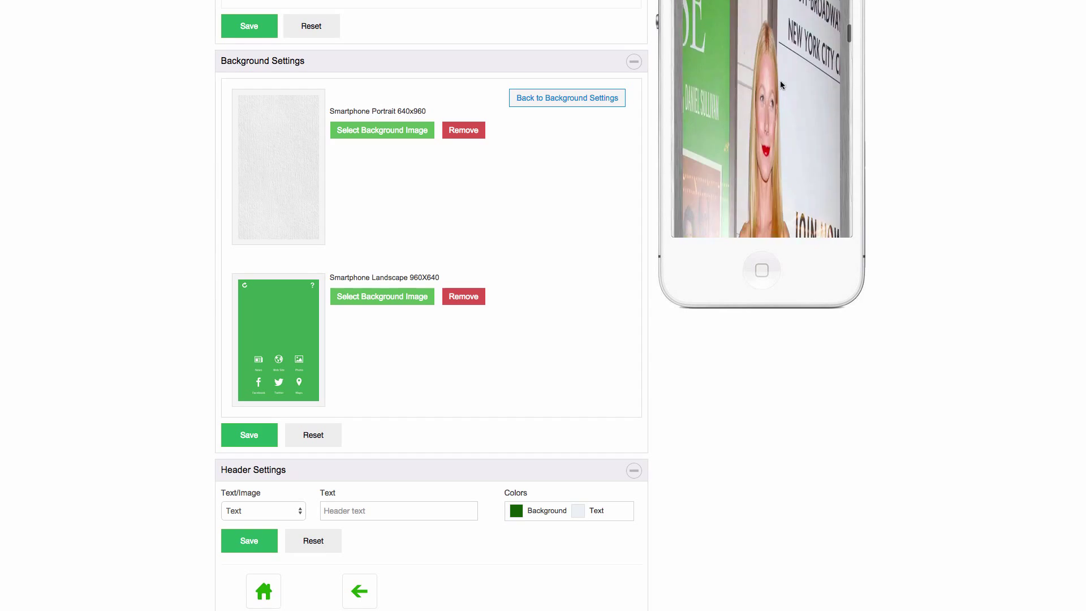
pyautogui.scroll(-5, 781, 84)
pyautogui.scroll(-5, 781, 84)
pyautogui.scroll(-5, 780, 81)
pyautogui.scroll(-5, 780, 81)
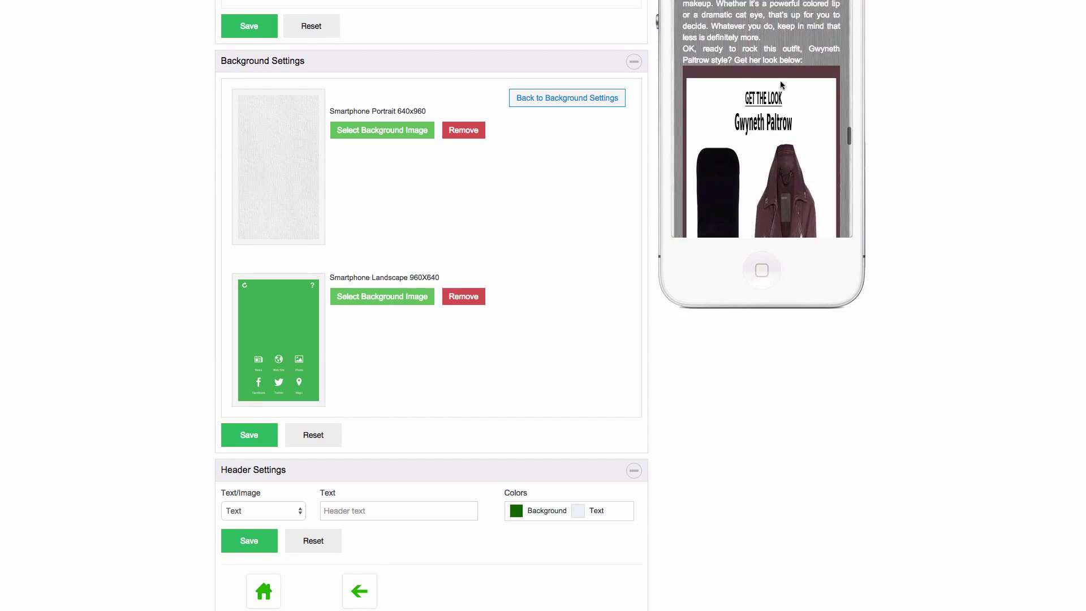
pyautogui.scroll(3, 922, 124)
pyautogui.scroll(2, 922, 124)
pyautogui.scroll(5, 778, 58)
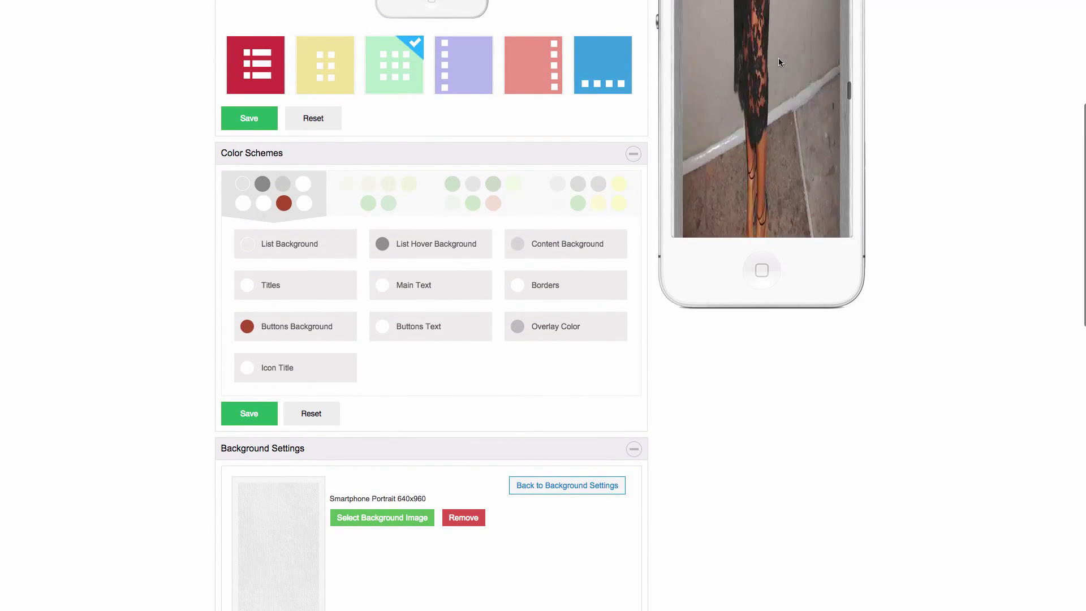
pyautogui.scroll(5, 701, 114)
pyautogui.scroll(5, 700, 115)
pyautogui.scroll(5, 562, 216)
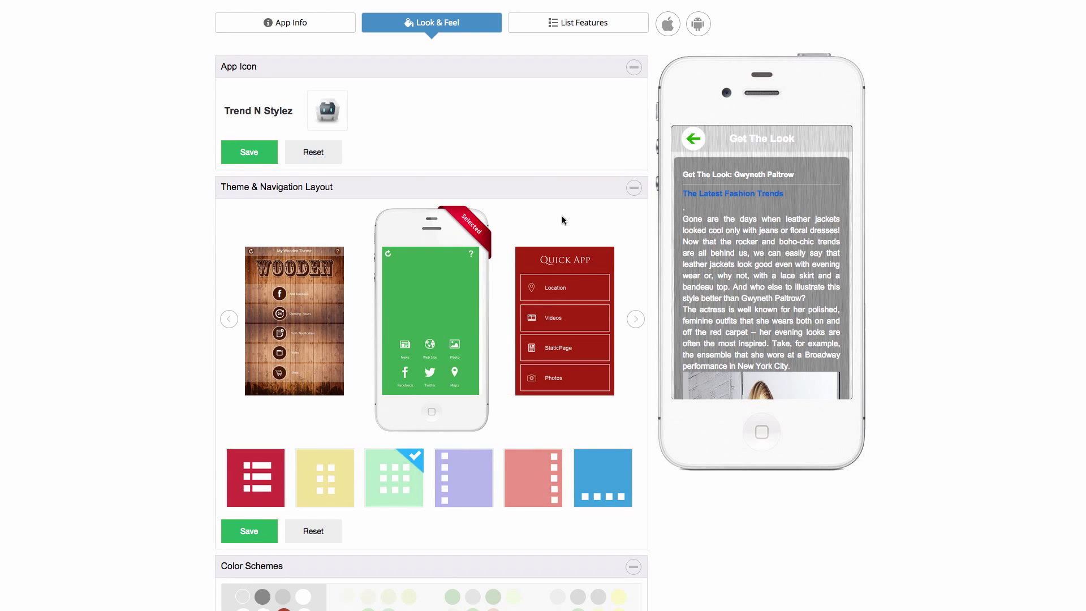